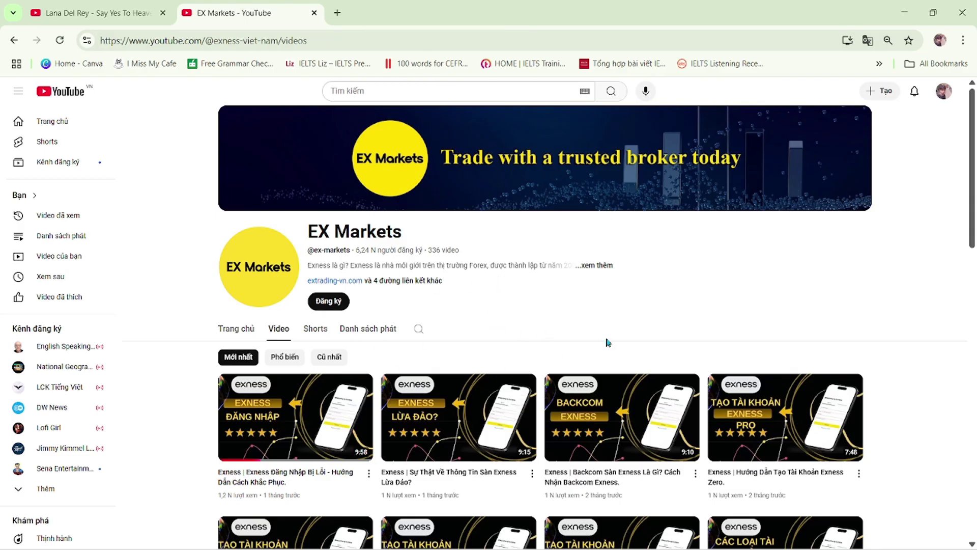
# - Subscribe to the EX Markets YouTube channel
pyautogui.scroll(-4, 607, 341)
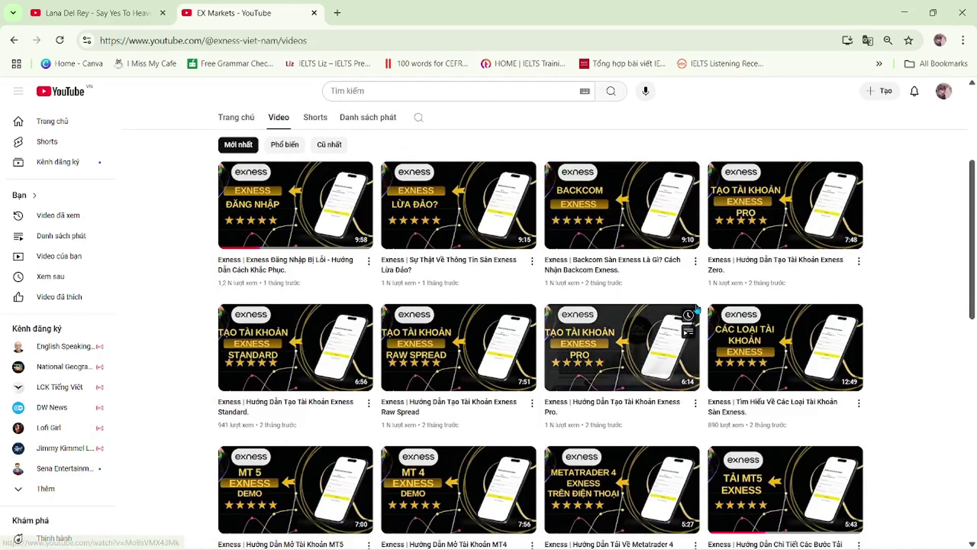
pyautogui.scroll(2, 650, 306)
pyautogui.scroll(2, 650, 306)
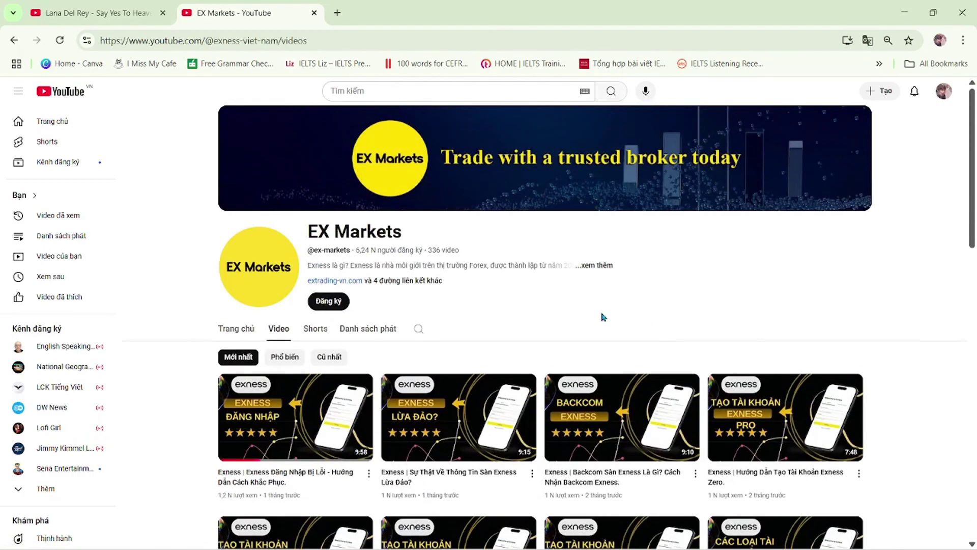
pyautogui.click(329, 302)
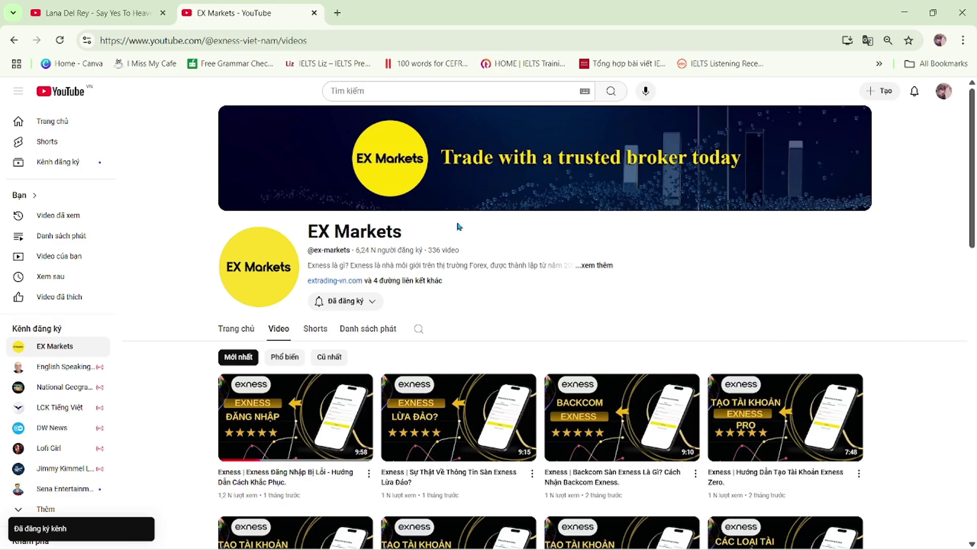
# - Show the channel's full description and list of links from its home page
pyautogui.click(238, 330)
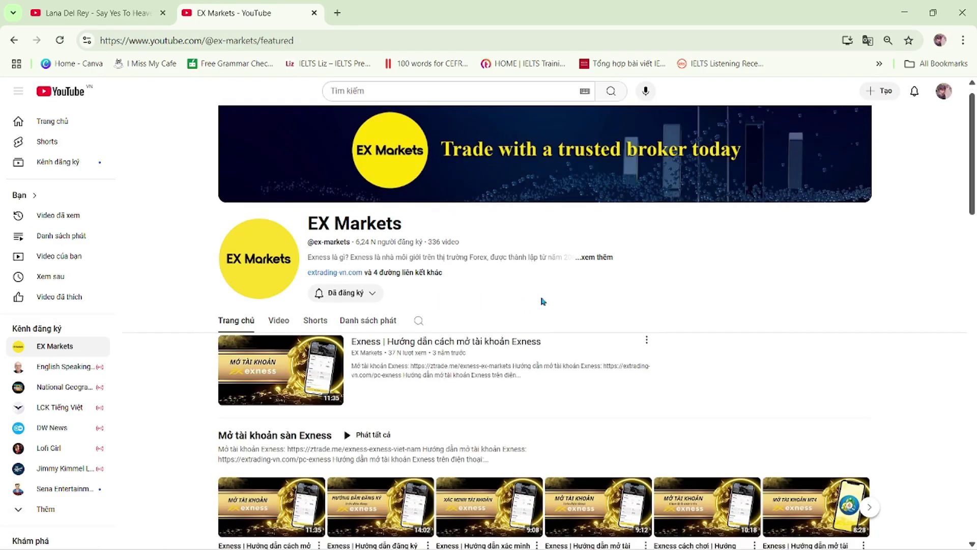
pyautogui.scroll(-2, 543, 302)
pyautogui.scroll(2, 665, 303)
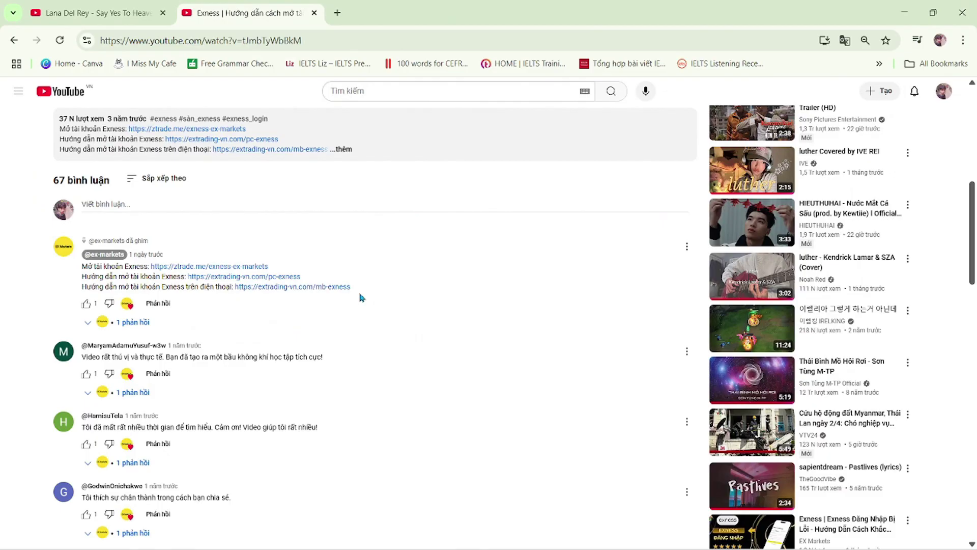
pyautogui.scroll(2, 328, 203)
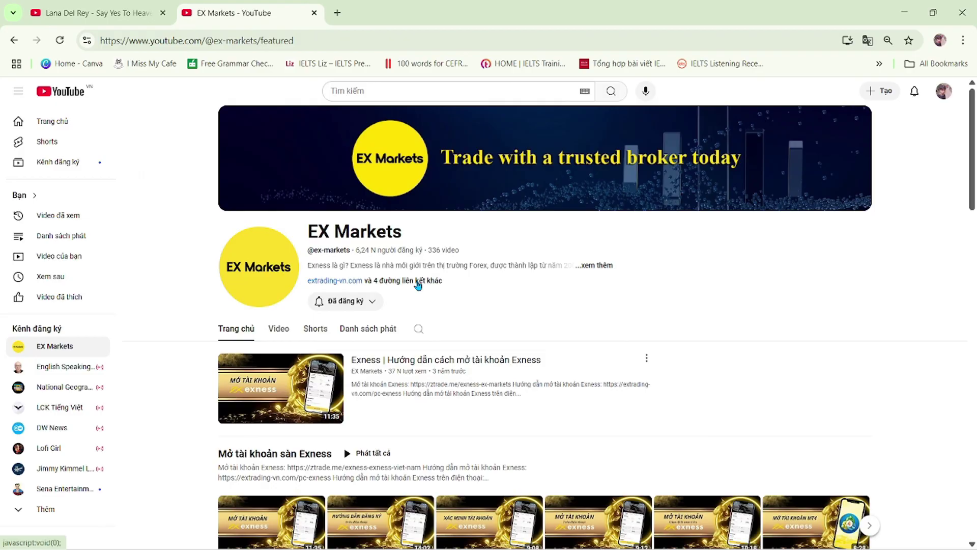
pyautogui.click(590, 270)
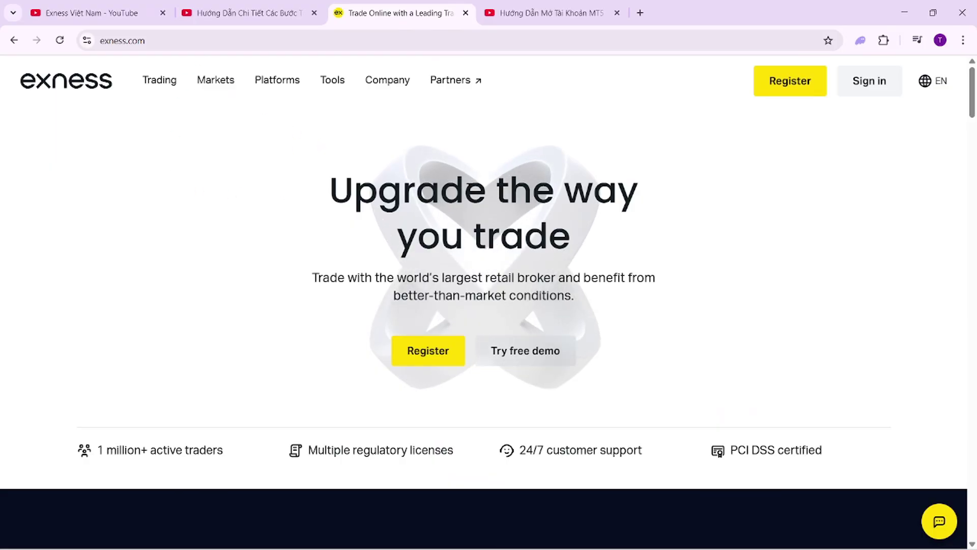
# - Go to the MetaTrader 5 desktop page under Platforms on the Exness site
pyautogui.click(148, 40)
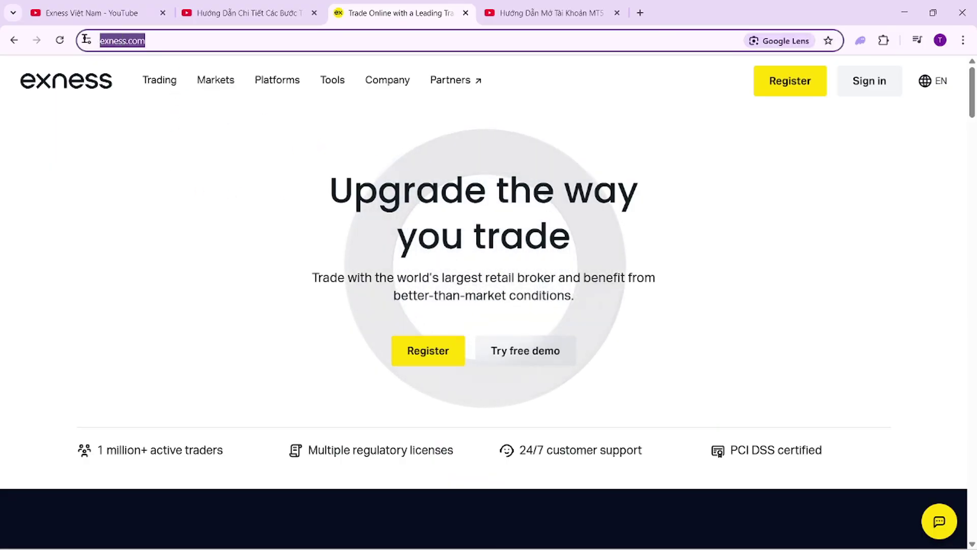
pyautogui.click(151, 147)
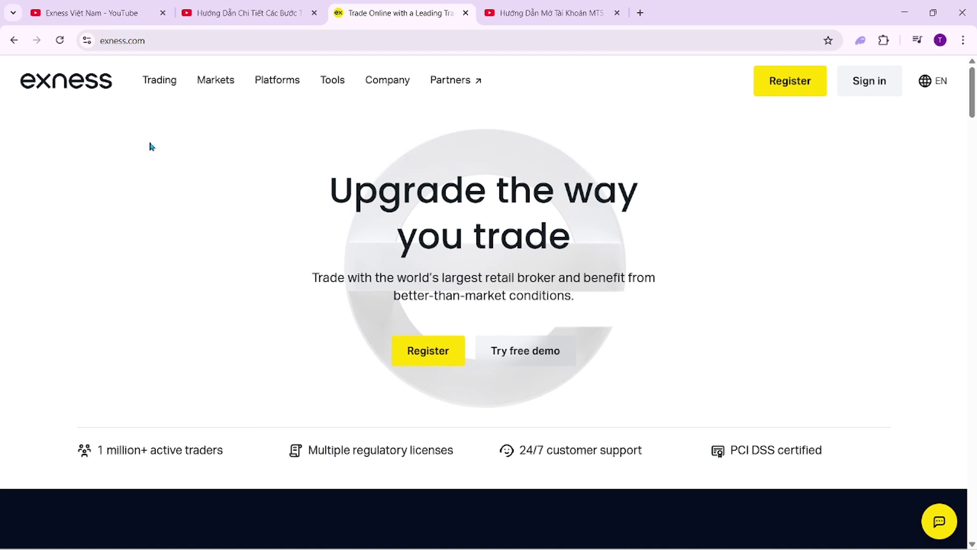
pyautogui.click(272, 88)
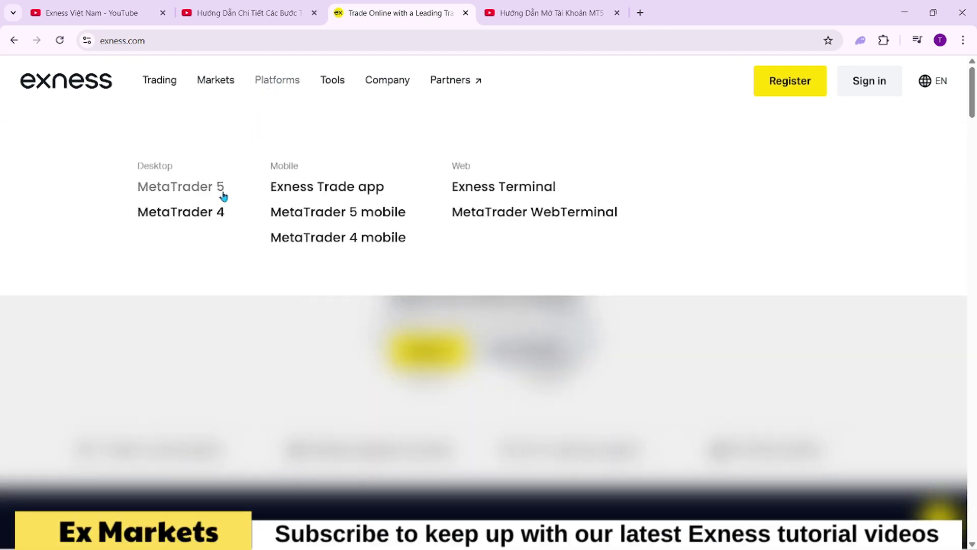
pyautogui.click(188, 192)
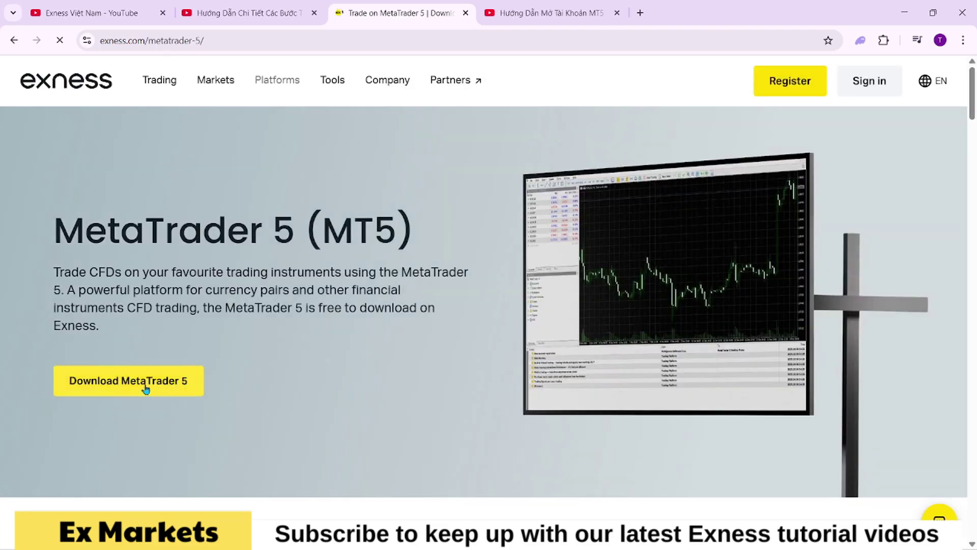
# - Download and save the MetaTrader 5 installer, exness5setup (1).exe
pyautogui.click(142, 386)
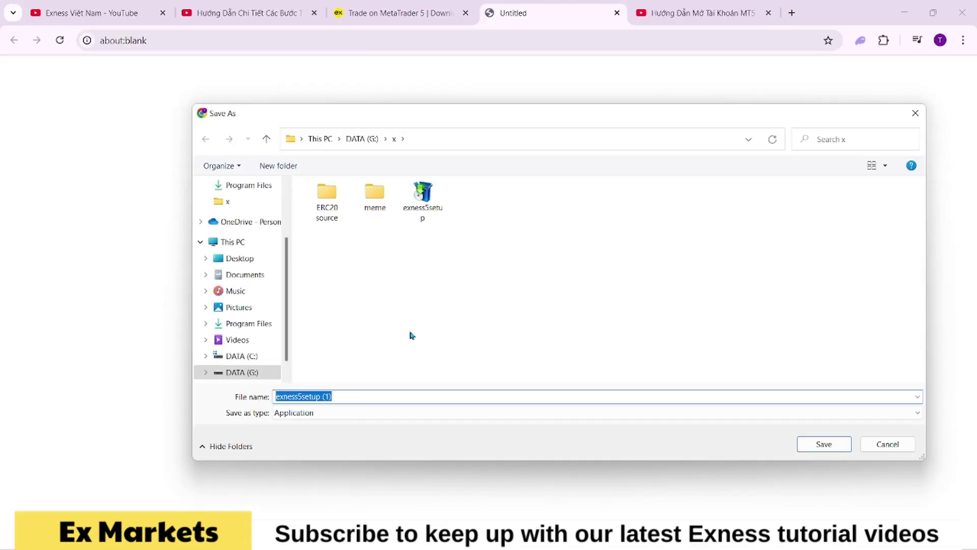
pyautogui.click(824, 444)
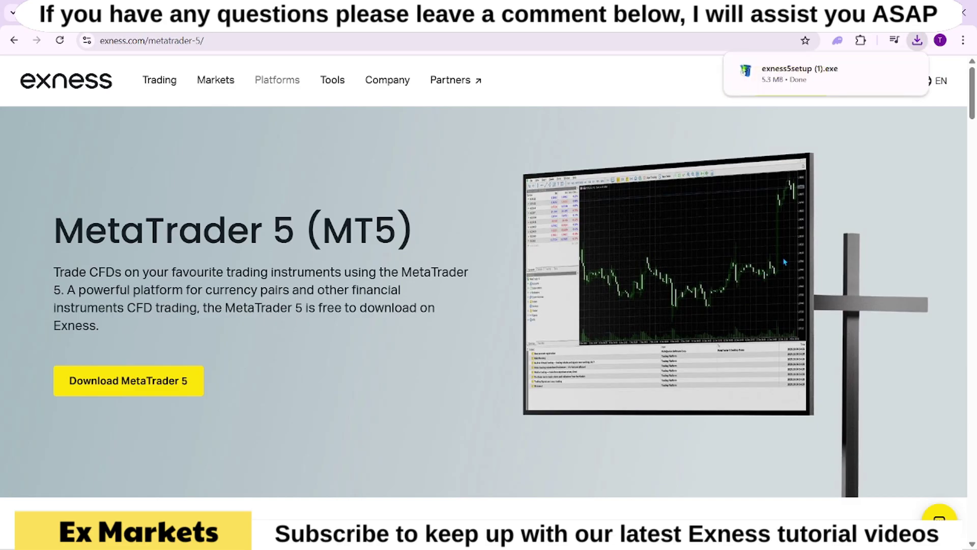
pyautogui.click(796, 80)
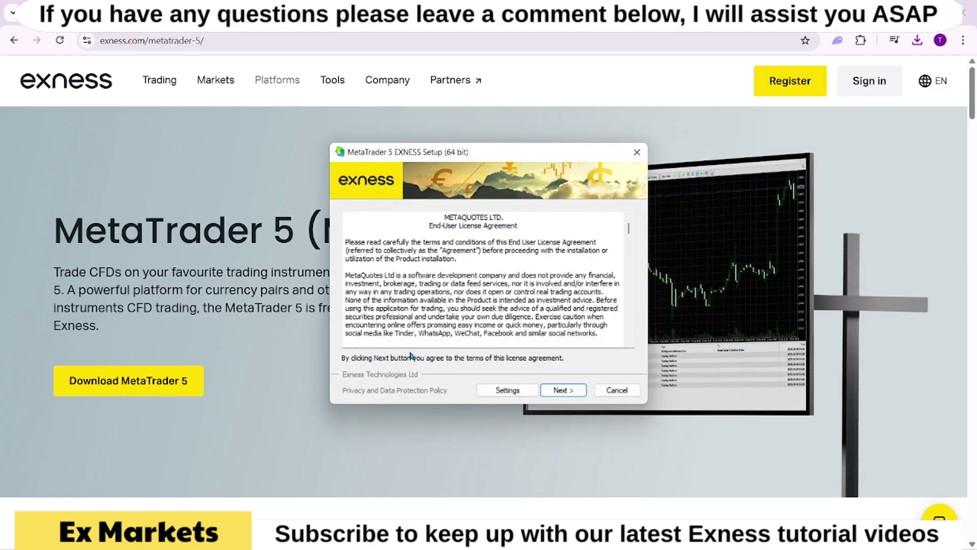
# - Accept the licence, install MetaTrader 5 EXNESS and finish the setup wizard
pyautogui.click(564, 390)
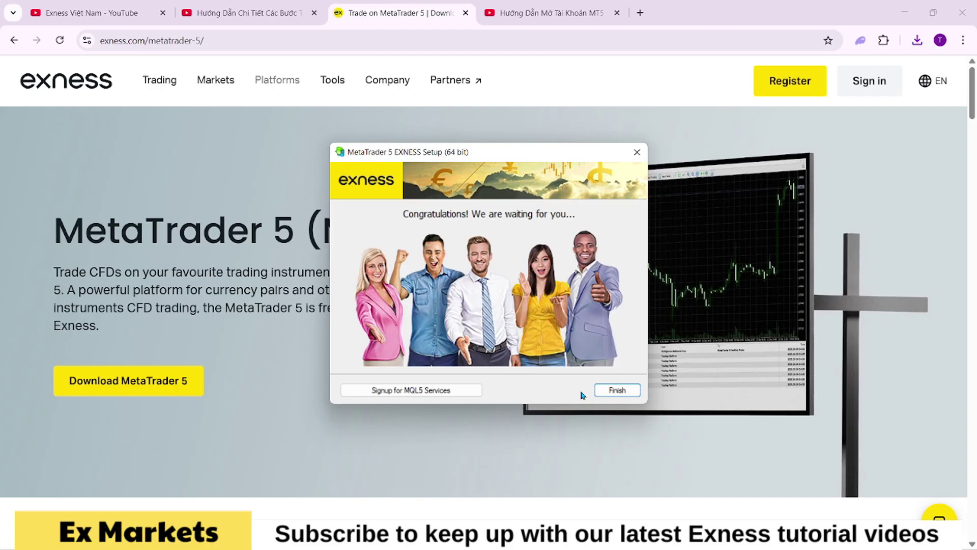
pyautogui.click(631, 391)
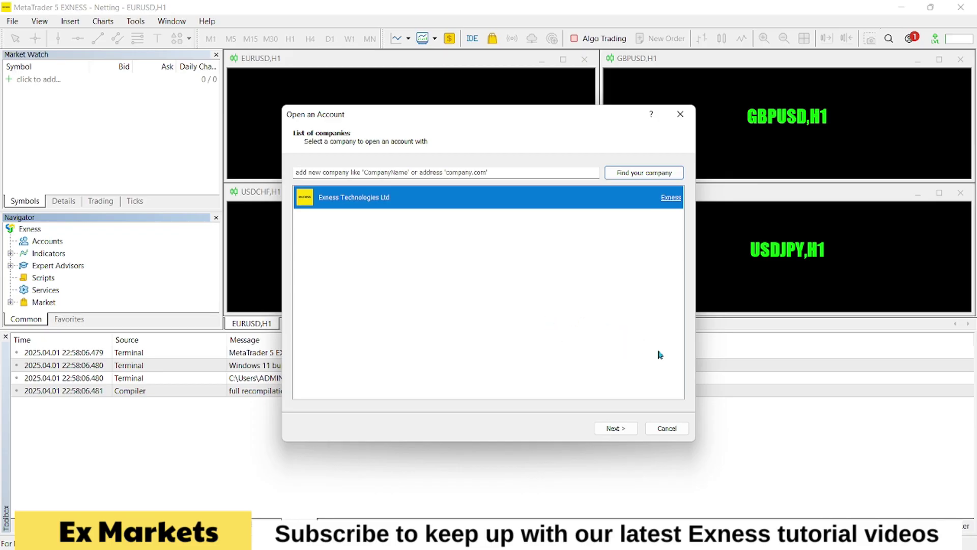
# - Cancel the Open an Account dialog to reveal the four empty chart windows
pyautogui.click(669, 428)
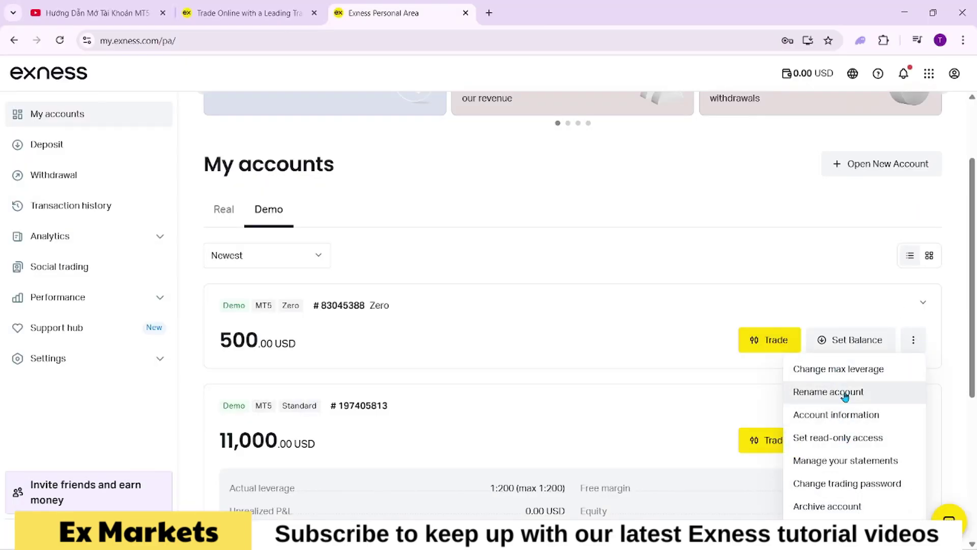
# - Check the Zero demo account's server Exness-MT5Trial12 and MT5 login, then return to MetaTrader 5
pyautogui.click(847, 413)
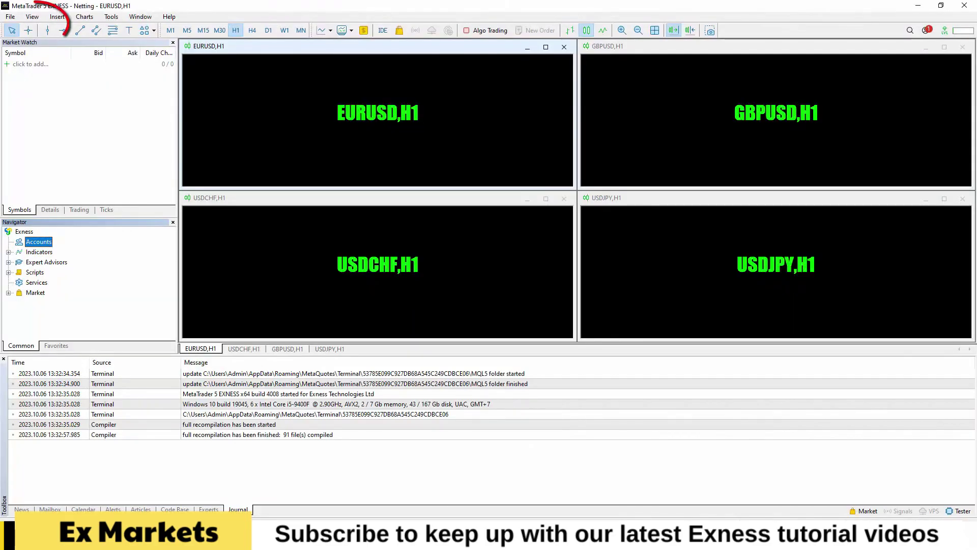
pyautogui.click(33, 17)
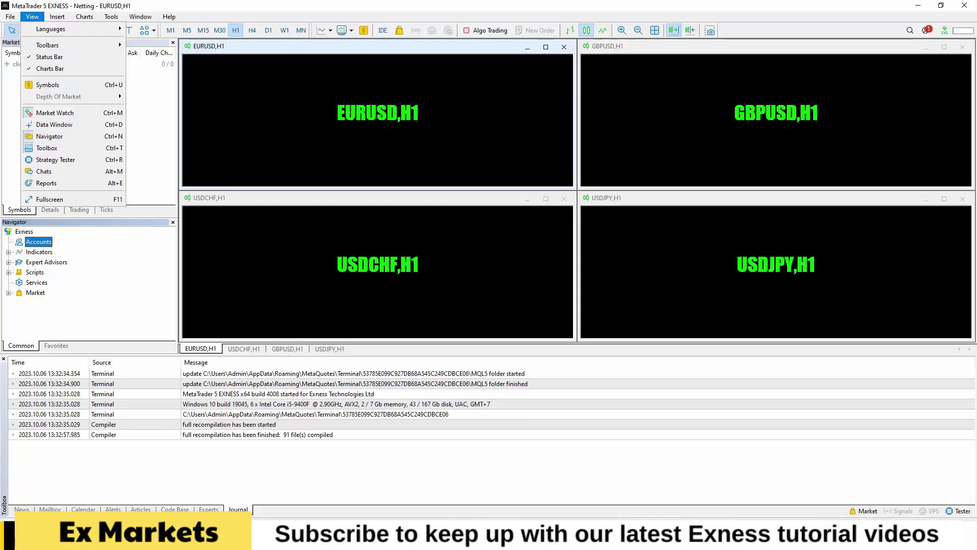
# - Fill the Login to Trade Account dialog with the demo login, password and server Exness-MT5Trial6
pyautogui.press('Escape')
pyautogui.rightClick(39, 242)
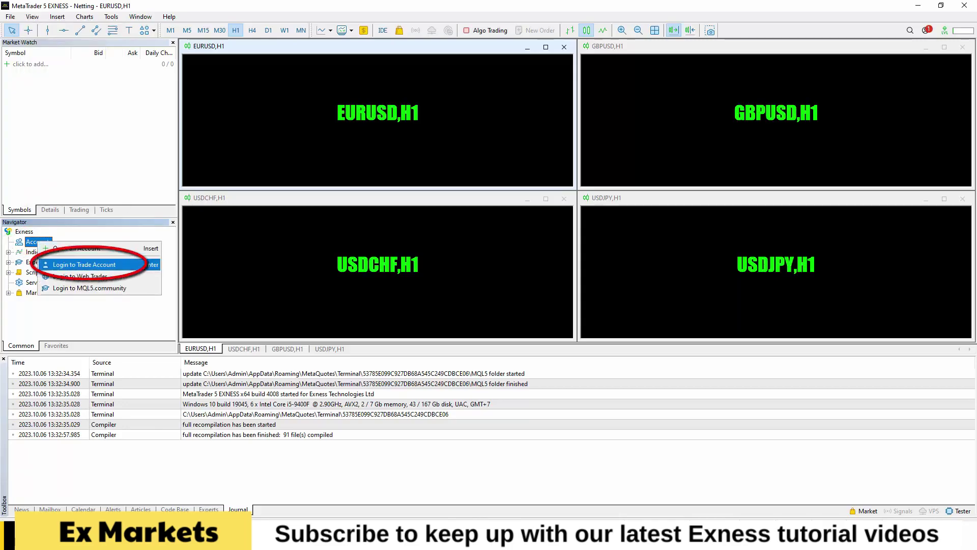
pyautogui.press('Return')
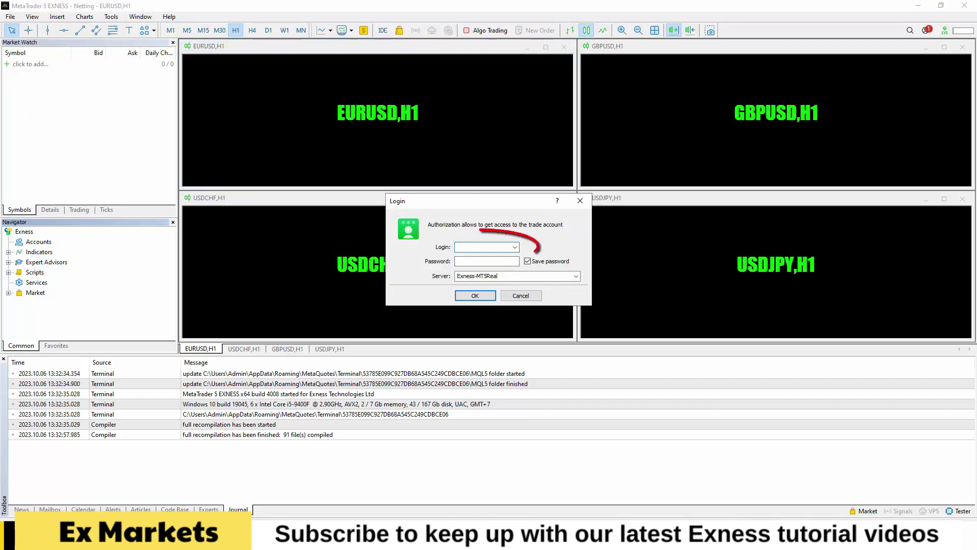
pyautogui.write('115020287')
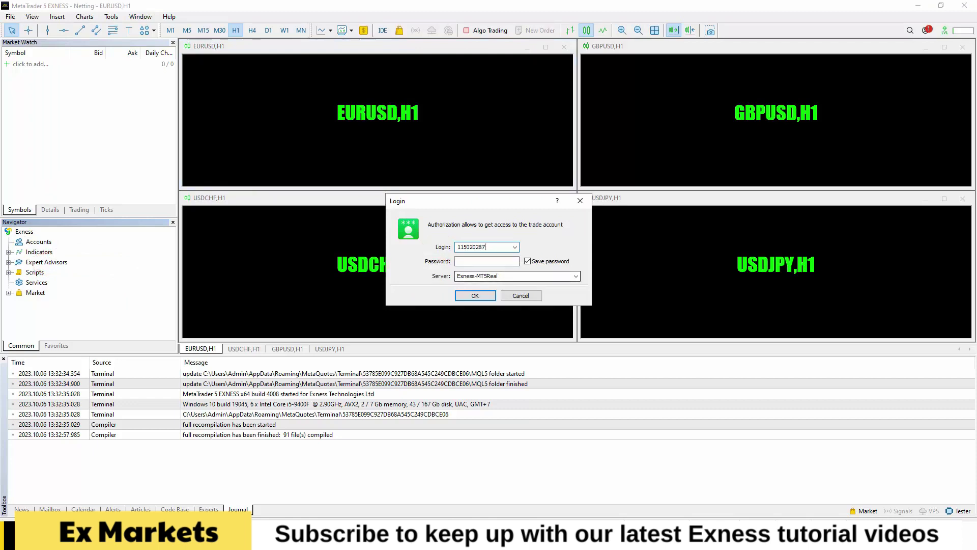
pyautogui.click(487, 261)
pyautogui.write('••')
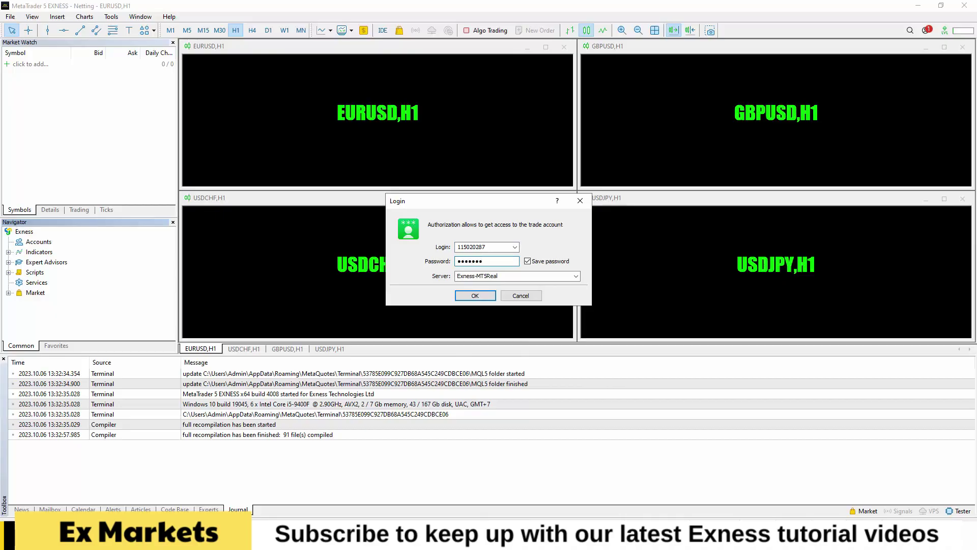
pyautogui.write('*******')
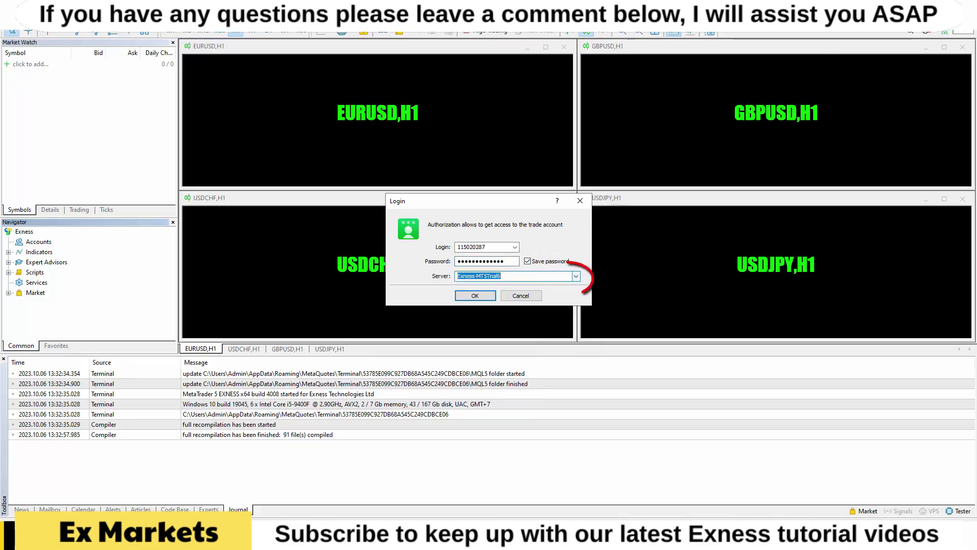
pyautogui.click(576, 276)
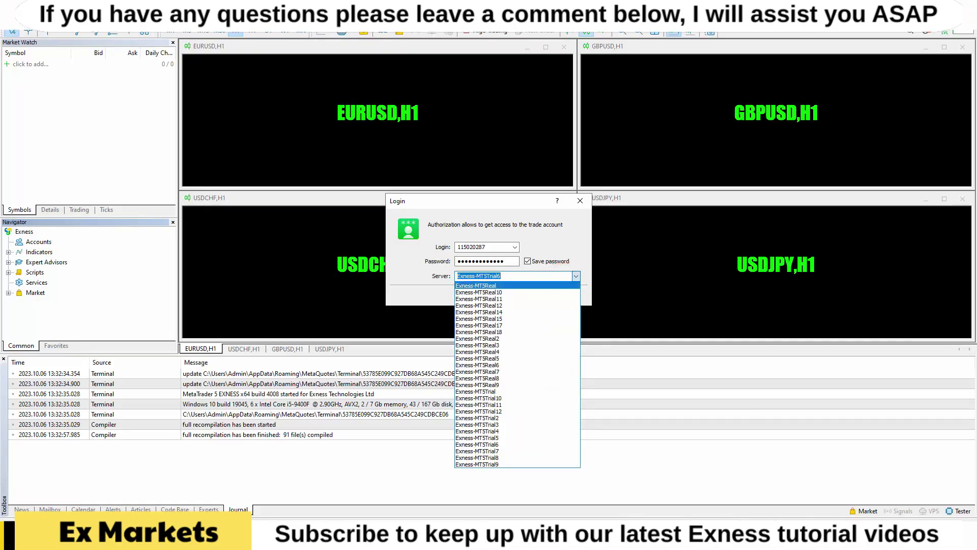
pyautogui.press('Escape')
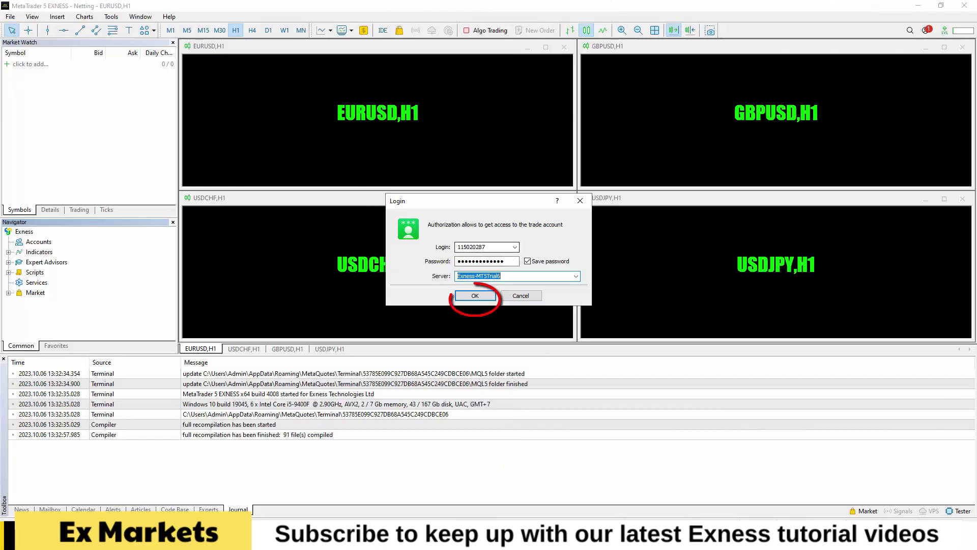
# - Confirm the login and view the 1 000.00 USD balance and free margin under Trade
pyautogui.press('Return')
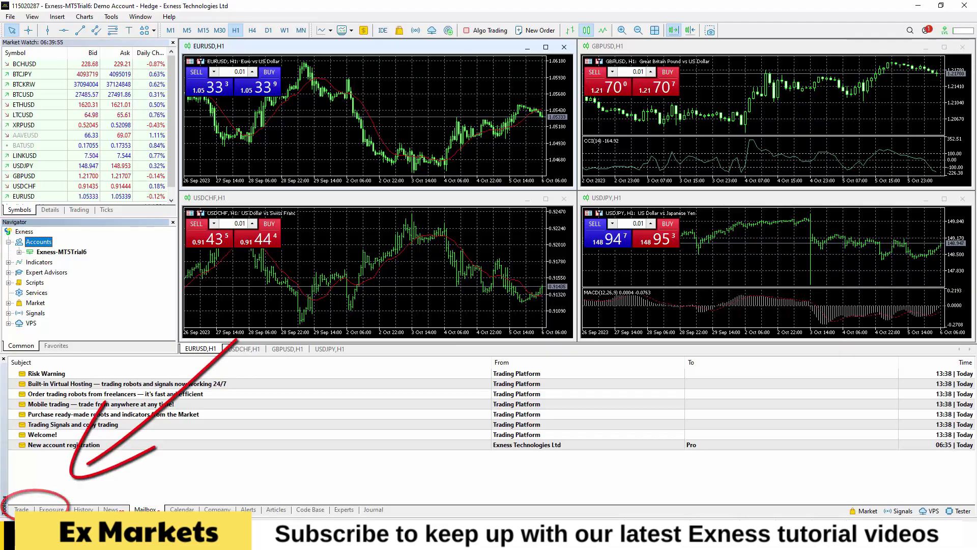
pyautogui.click(22, 509)
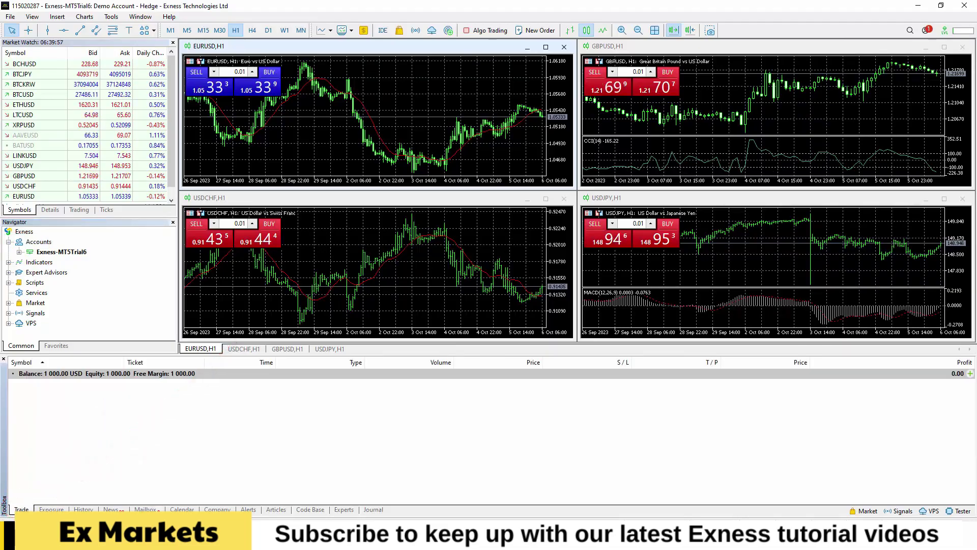